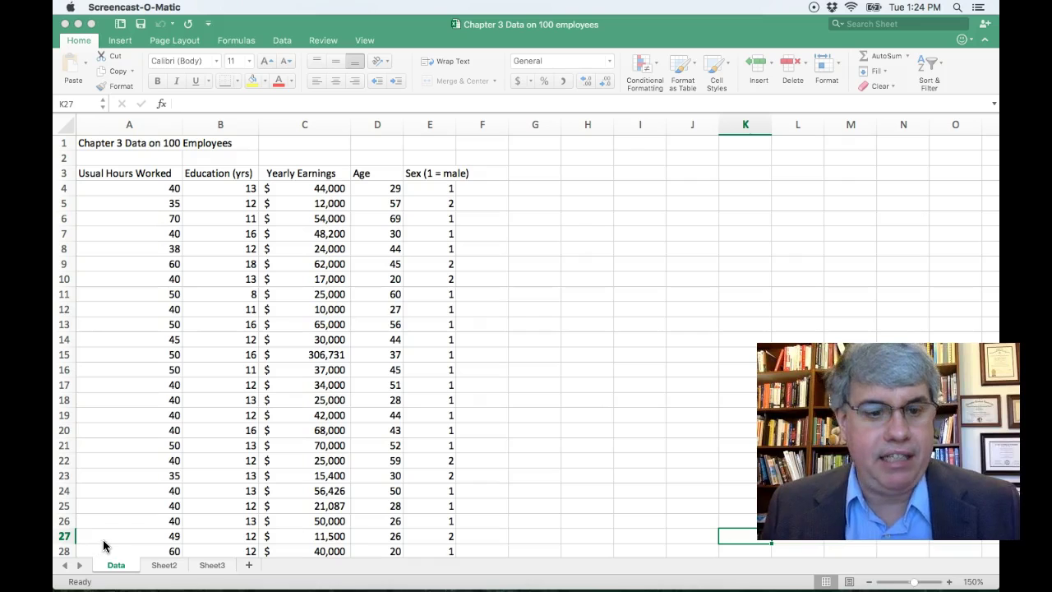
Insert a blank column before the Usual Hours Worked column on the Data sheet.
{"action": "scroll", "coordinate": [118, 522], "scroll_direction": "down", "scroll_amount": 1}
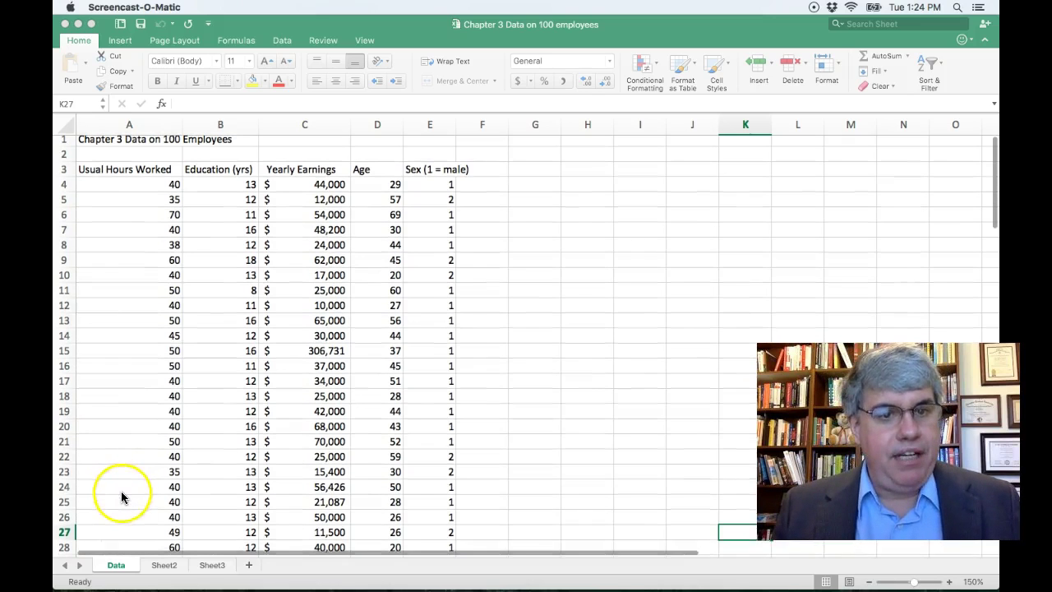
{"action": "scroll", "coordinate": [121, 491], "scroll_direction": "up", "scroll_amount": 1}
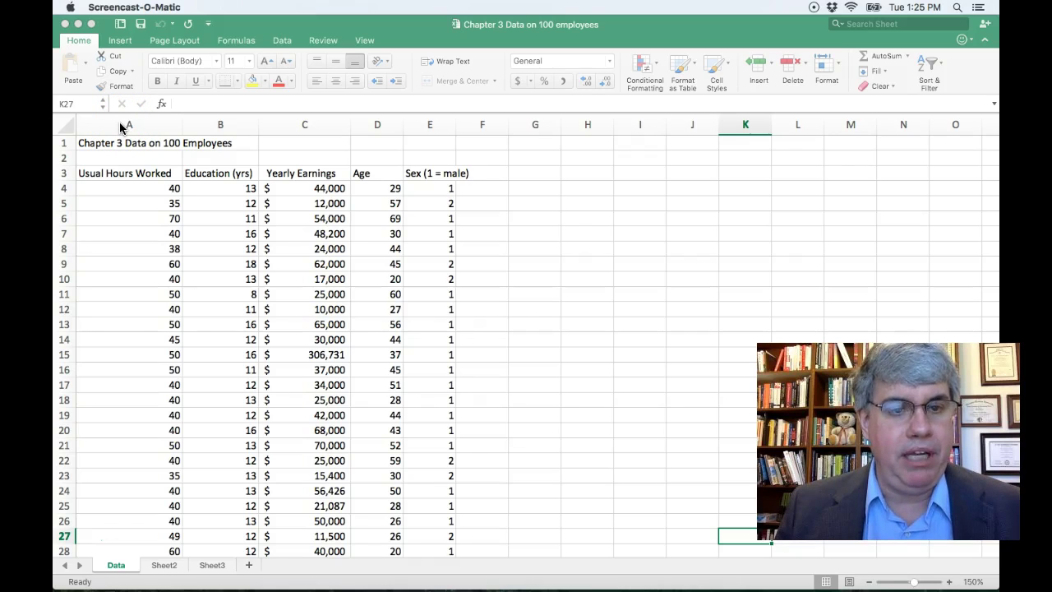
{"action": "left_click", "coordinate": [121, 128]}
{"action": "left_click", "coordinate": [121, 128]}
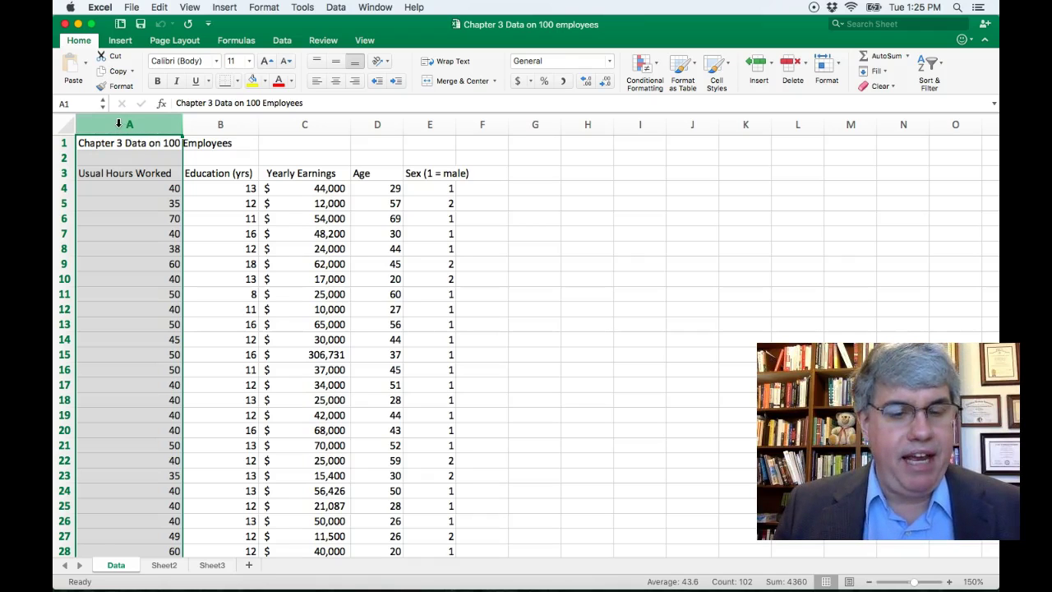
{"action": "right_click", "coordinate": [119, 123]}
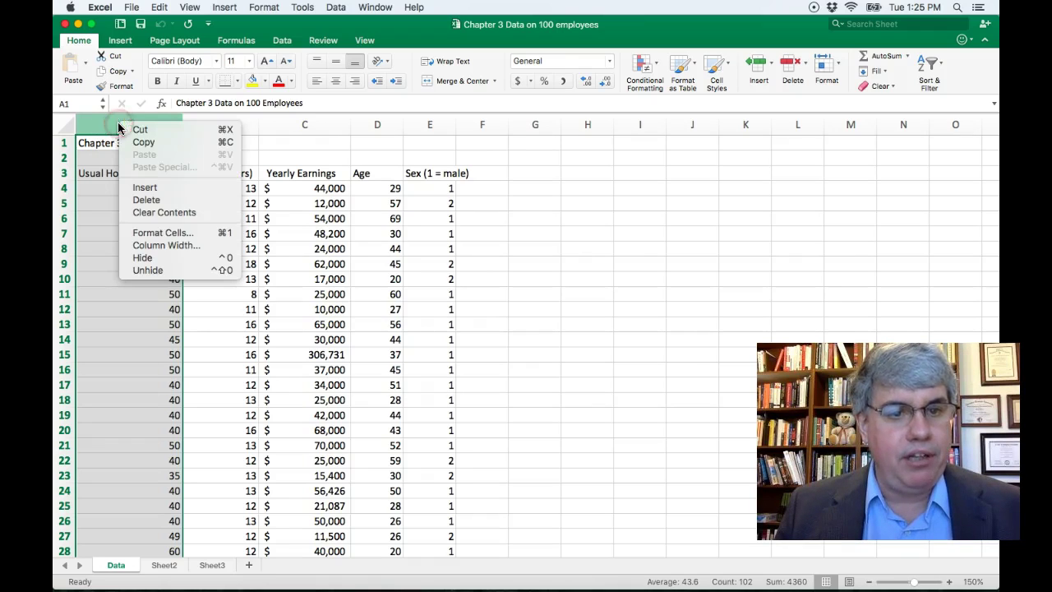
{"action": "left_click", "coordinate": [146, 188]}
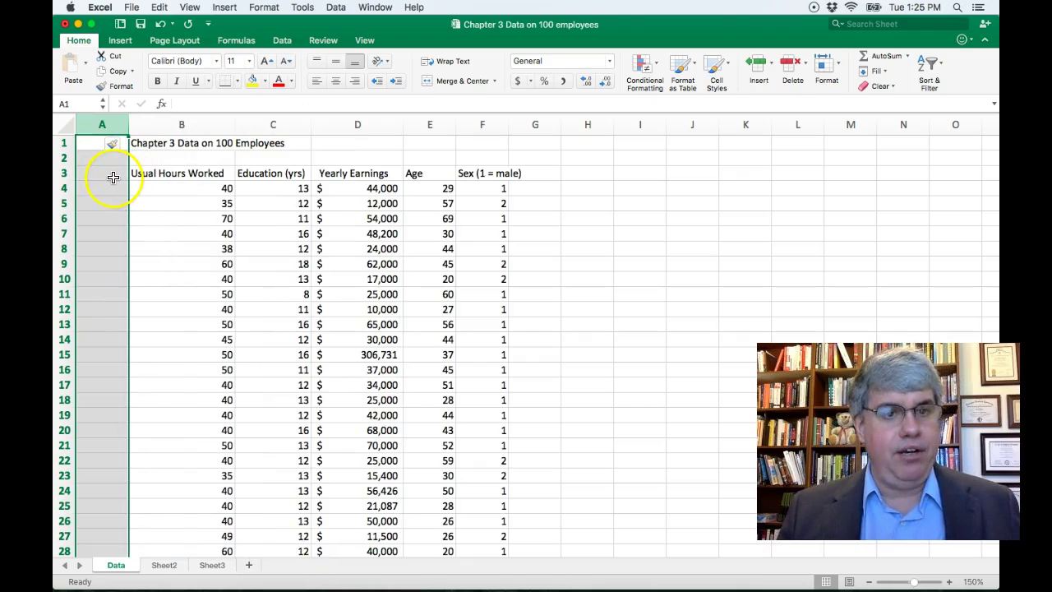
Enter the header ID in cell A3 of the new blank column.
{"action": "left_click", "coordinate": [113, 174]}
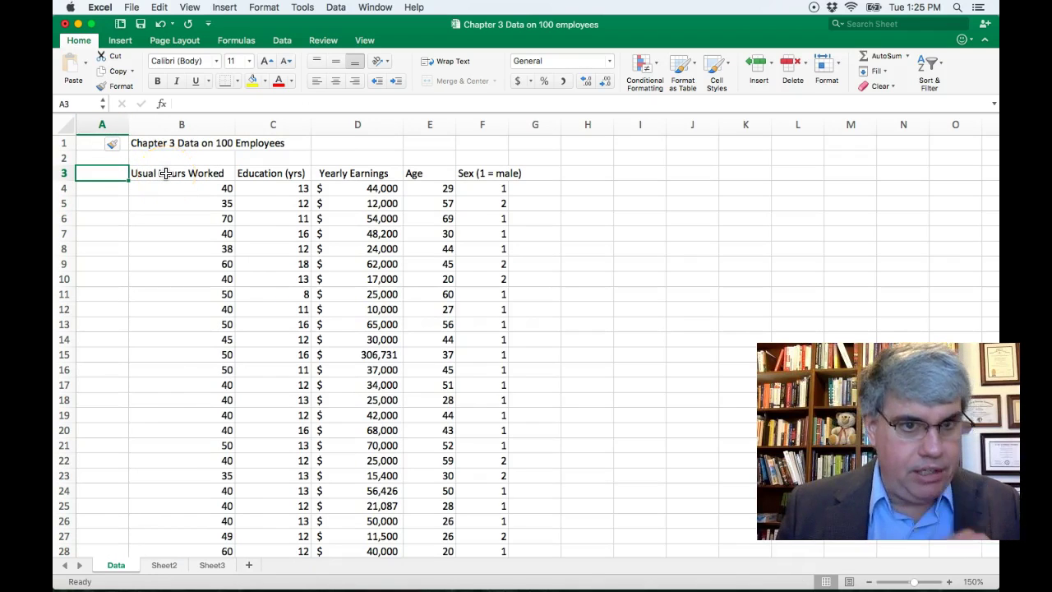
{"action": "left_click", "coordinate": [155, 173]}
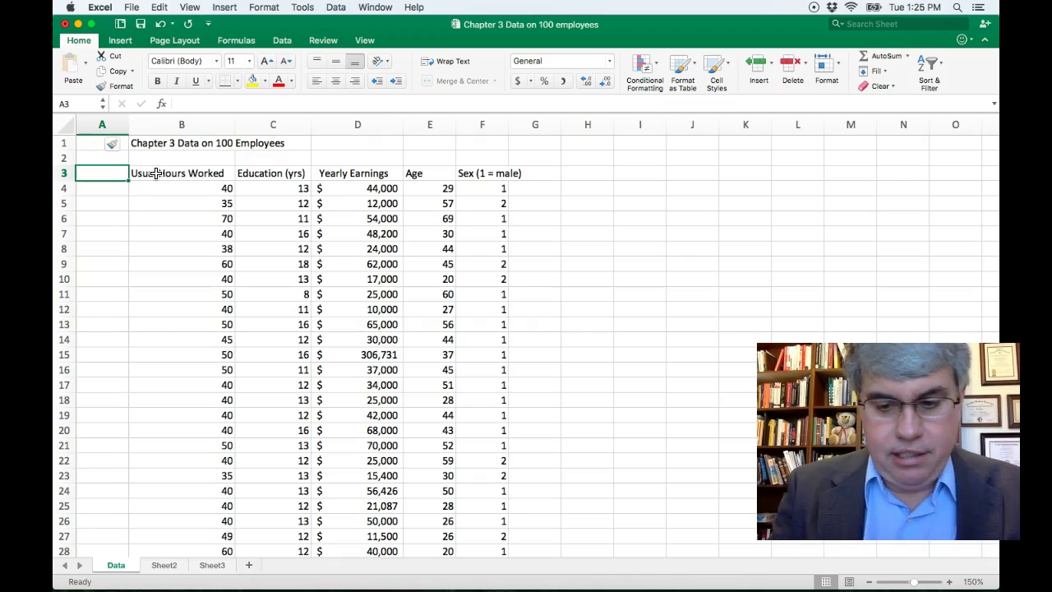
{"action": "type", "text": "I"}
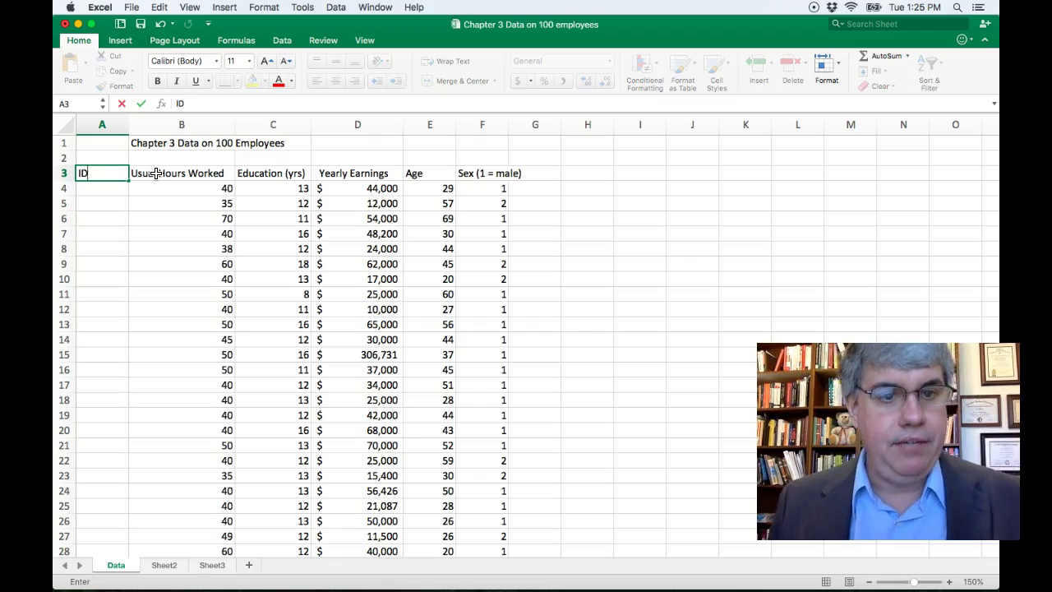
{"action": "type", "text": "D"}
Enter the first two ID numbers, 1 in cell A4 and 2 in cell A5.
{"action": "left_click", "coordinate": [115, 188]}
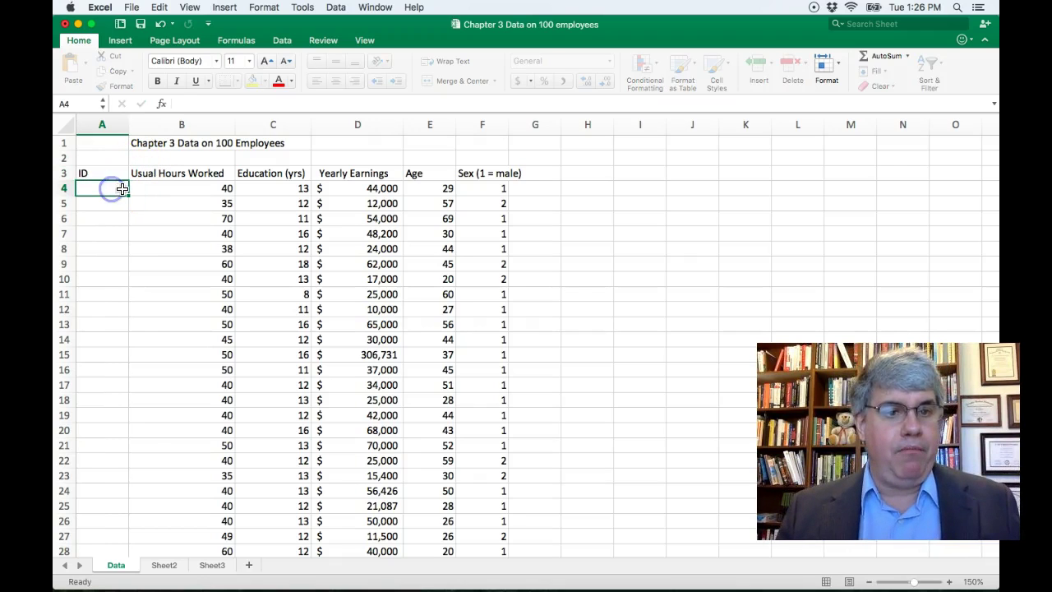
{"action": "type", "text": "1"}
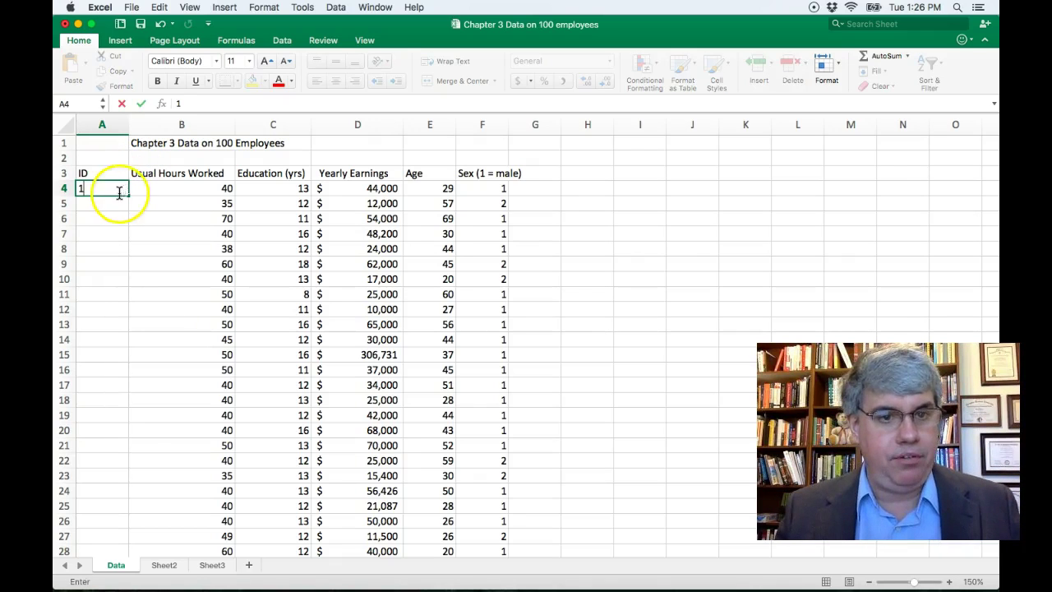
{"action": "left_click", "coordinate": [115, 203]}
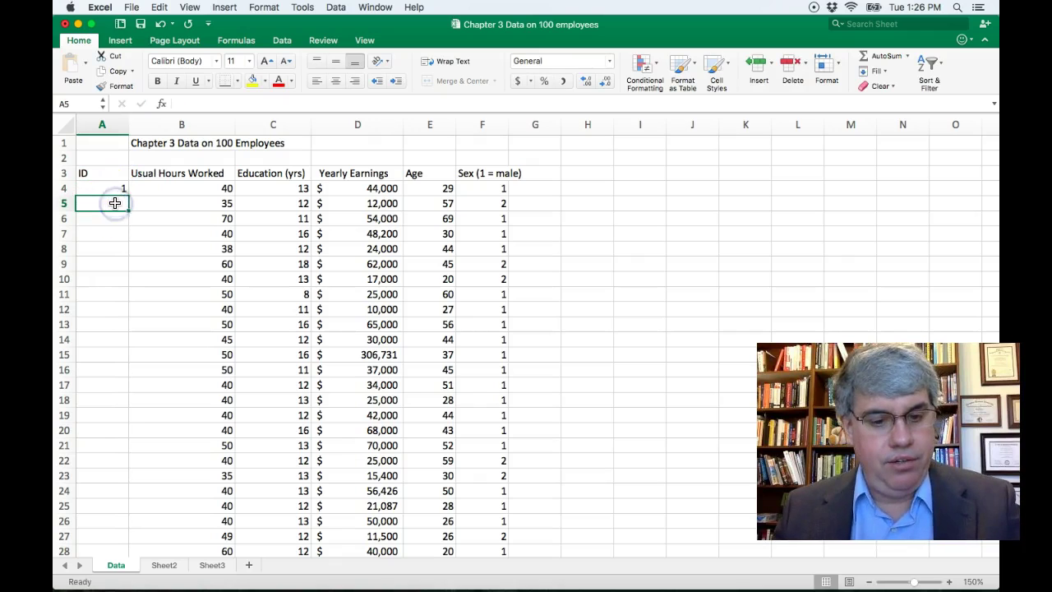
{"action": "type", "text": "2"}
{"action": "key", "text": "Return"}
{"action": "key", "text": "Return"}
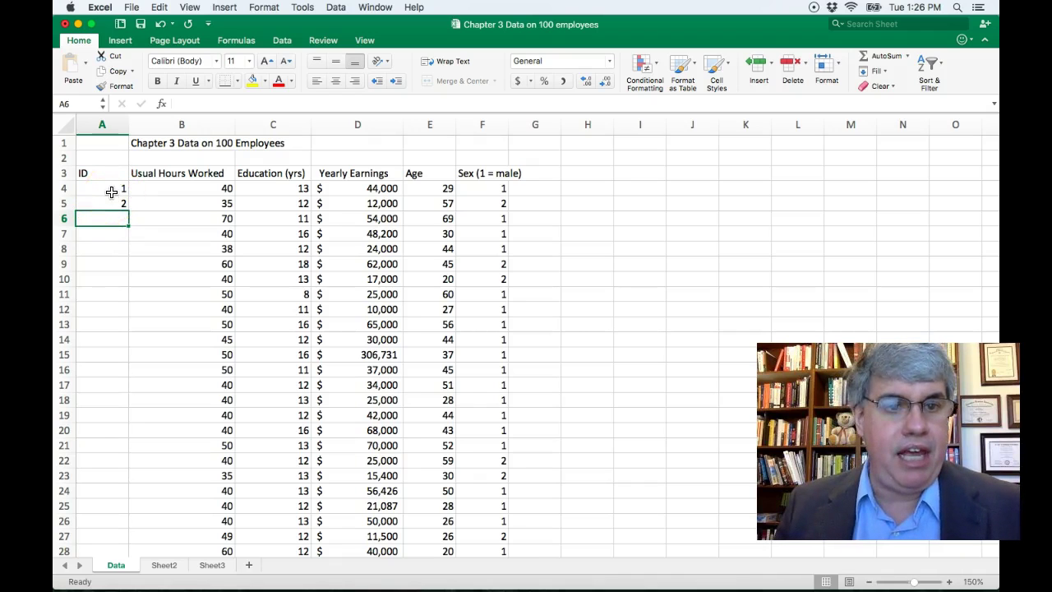
Extend the ID series from A4:A5 down to row 103 so the employees are numbered 1 to 100.
{"action": "left_click", "coordinate": [113, 188]}
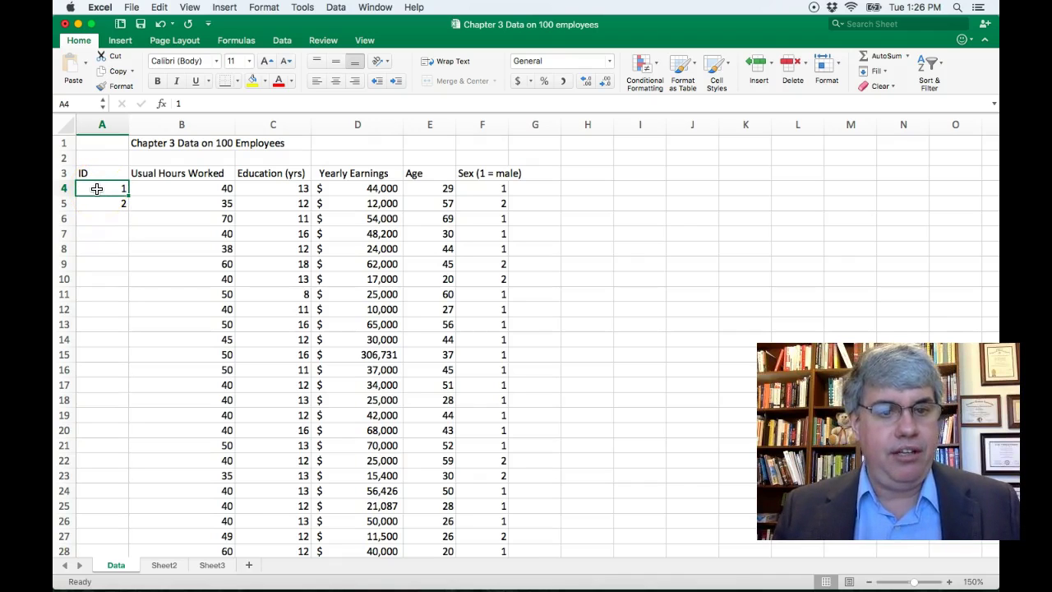
{"action": "key", "text": "shift+Down"}
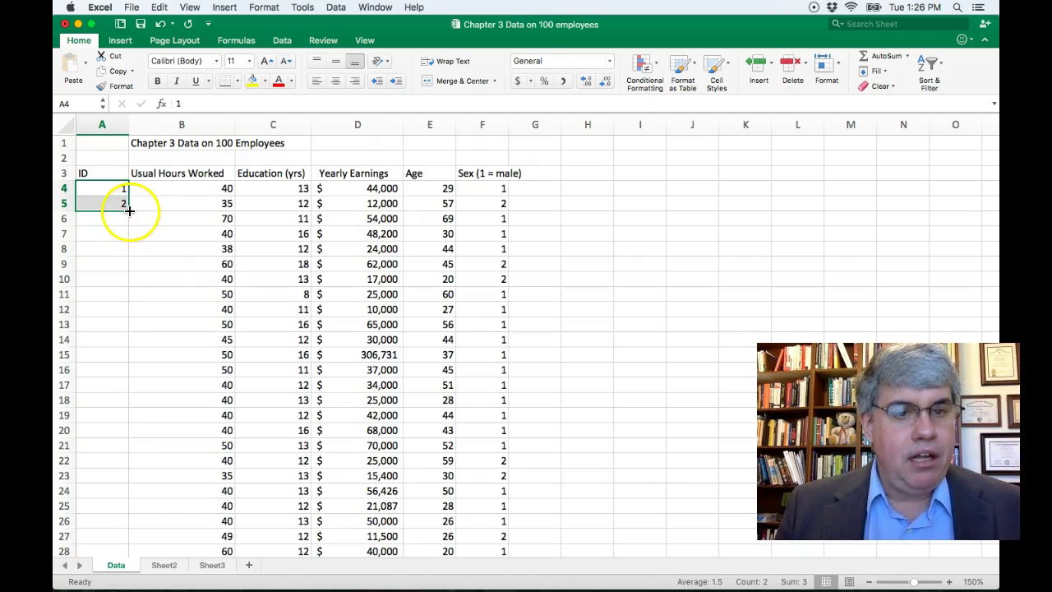
{"action": "left_click_drag", "start_coordinate": [128, 210], "coordinate": [124, 346]}
{"action": "scroll", "coordinate": [141, 358], "scroll_direction": "down", "scroll_amount": 5}
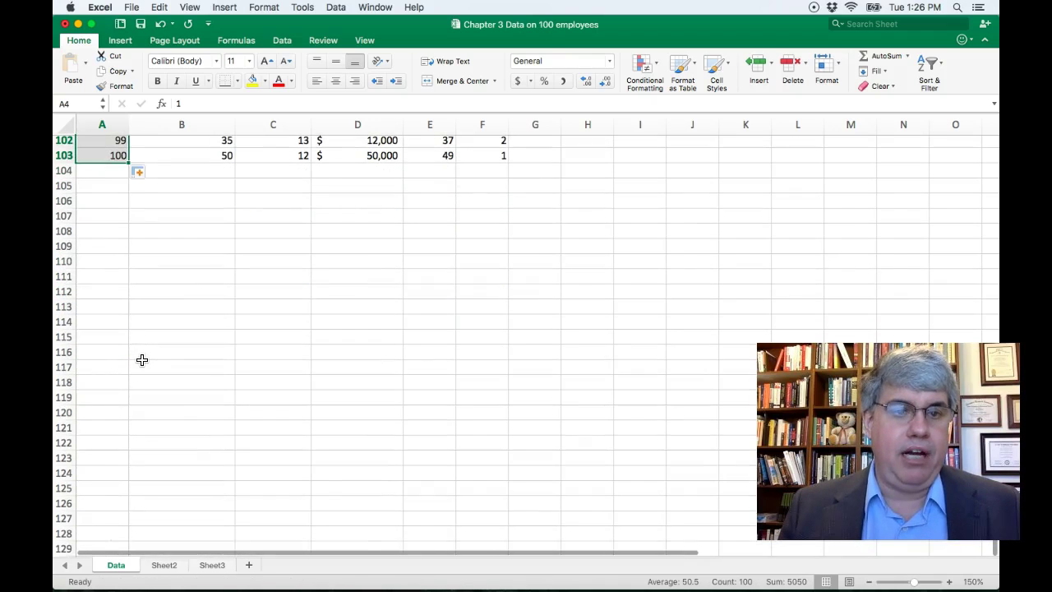
{"action": "scroll", "coordinate": [141, 359], "scroll_direction": "up", "scroll_amount": 20}
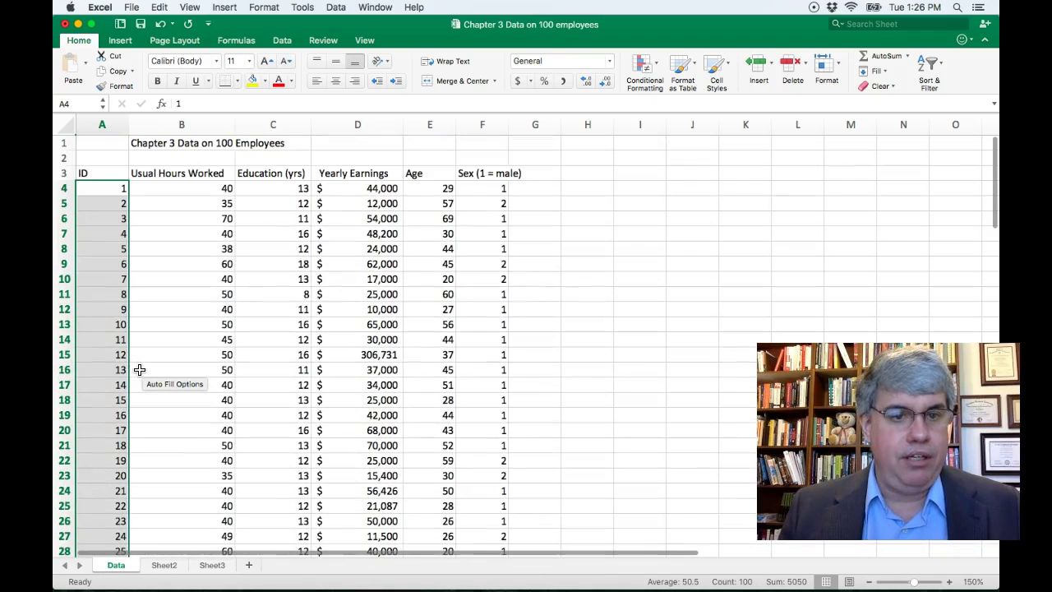
{"action": "left_click", "coordinate": [110, 194]}
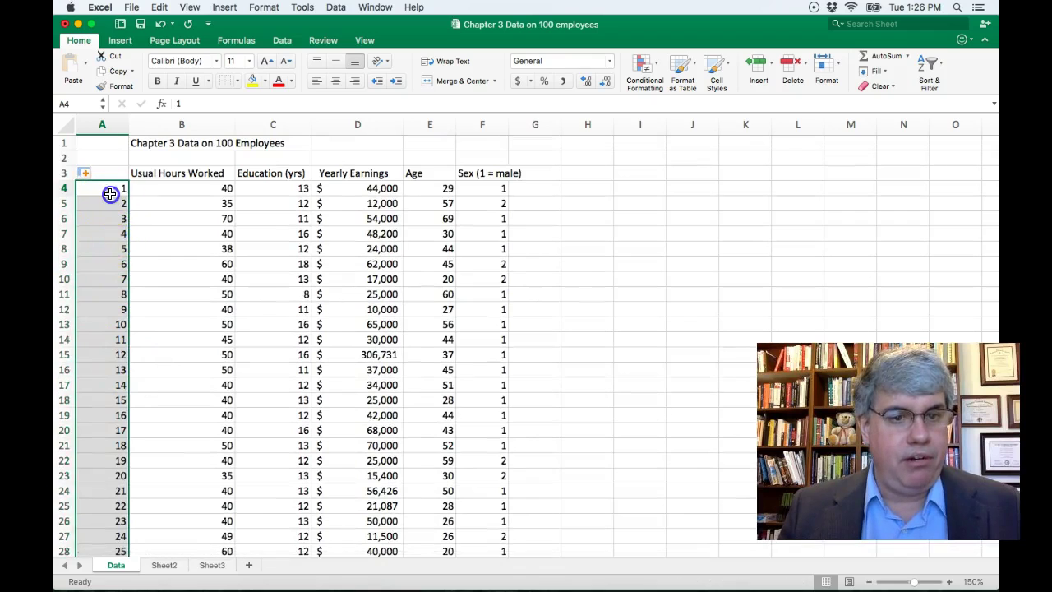
Convert the data range A3:F103 into a table with headers.
{"action": "left_click", "coordinate": [157, 195]}
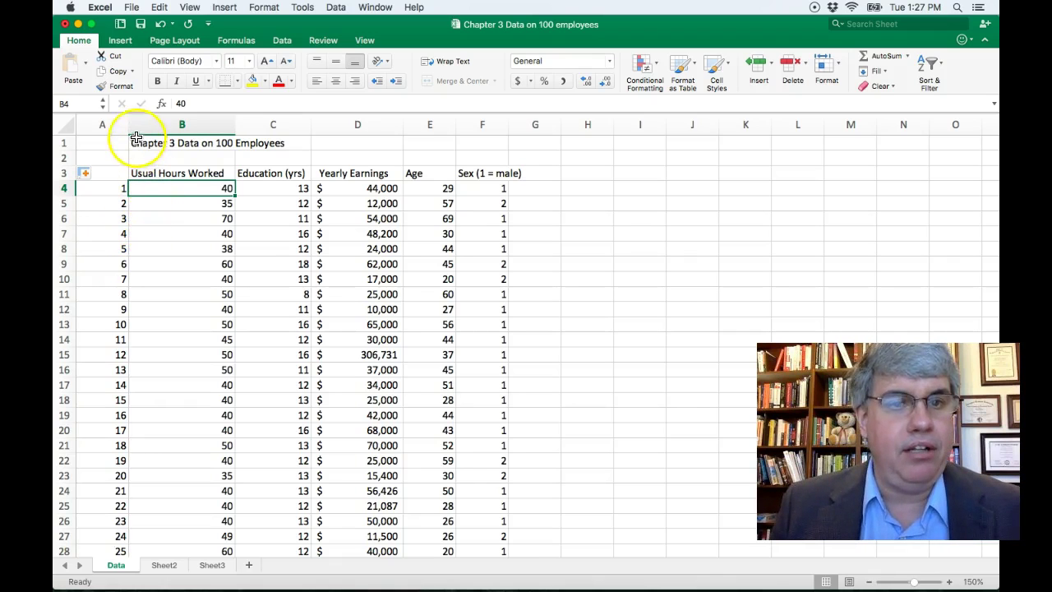
{"action": "left_click", "coordinate": [121, 41]}
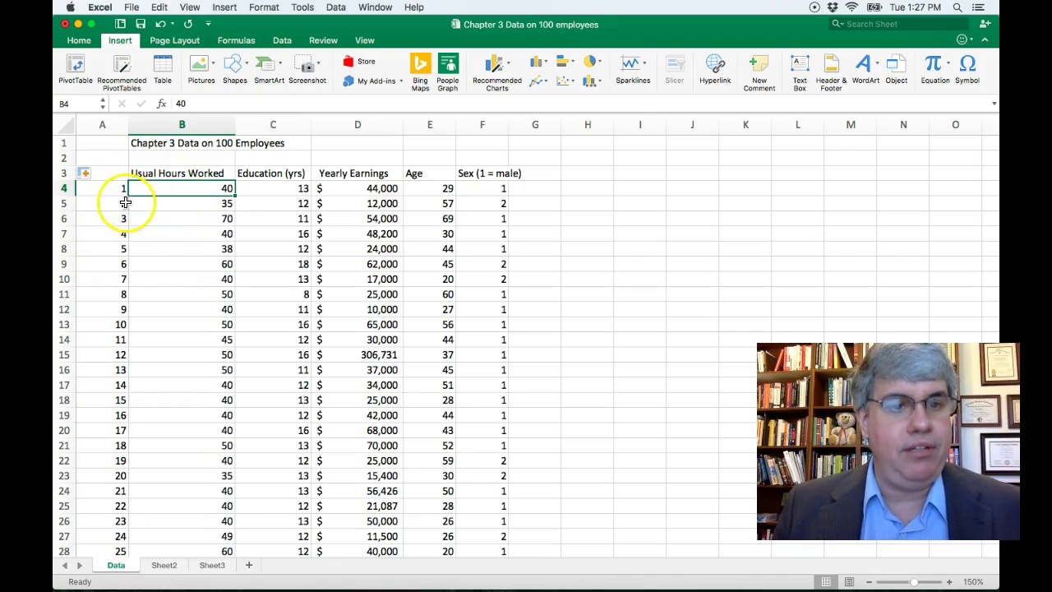
{"action": "left_click", "coordinate": [165, 68]}
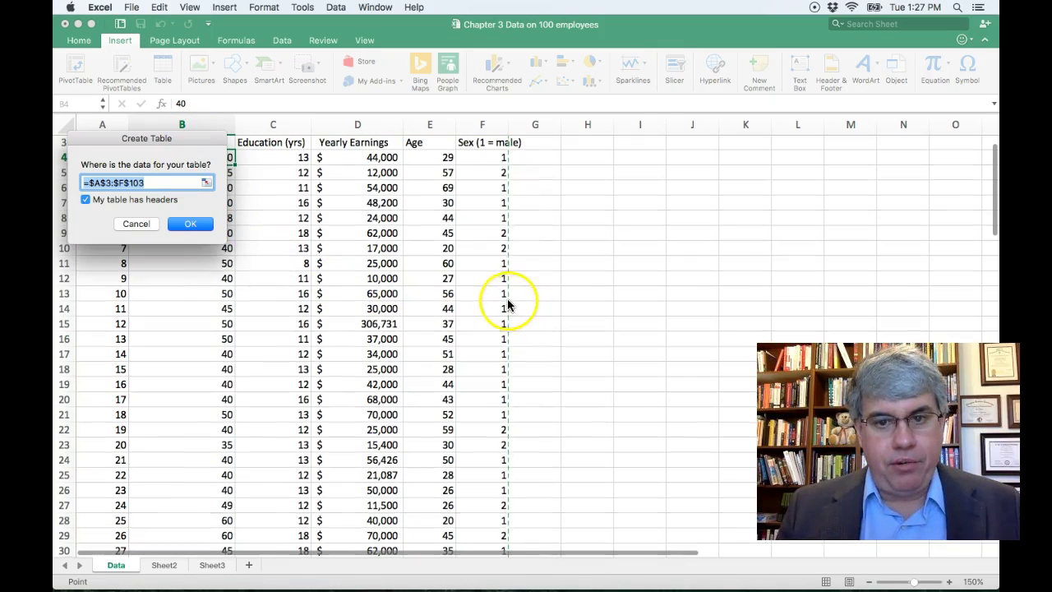
{"action": "scroll", "coordinate": [507, 301], "scroll_direction": "up", "scroll_amount": 1}
{"action": "scroll", "coordinate": [507, 301], "scroll_direction": "up", "scroll_amount": 2}
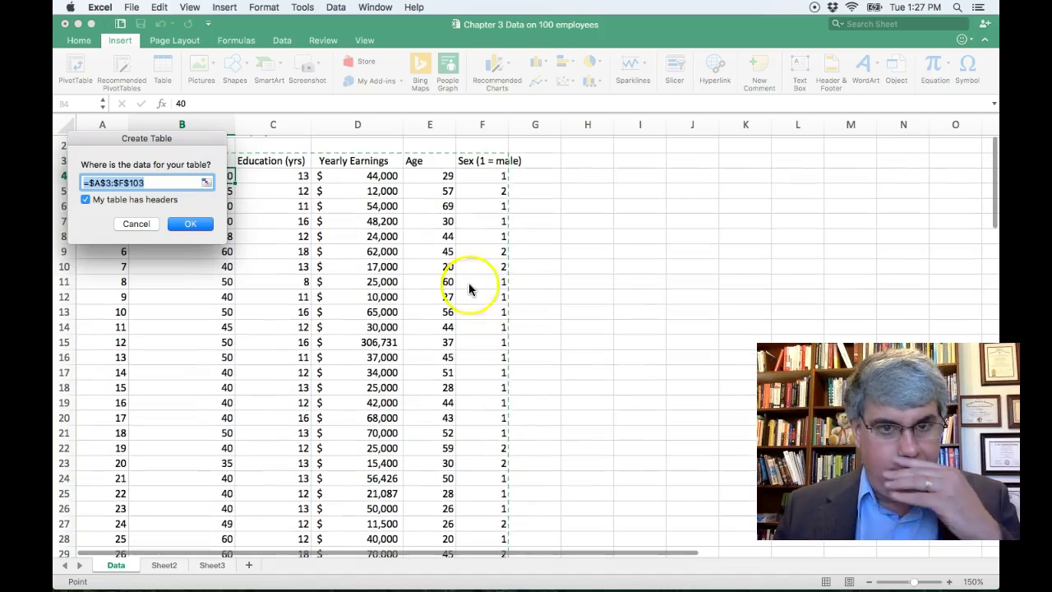
{"action": "left_click_drag", "start_coordinate": [152, 138], "coordinate": [274, 194]}
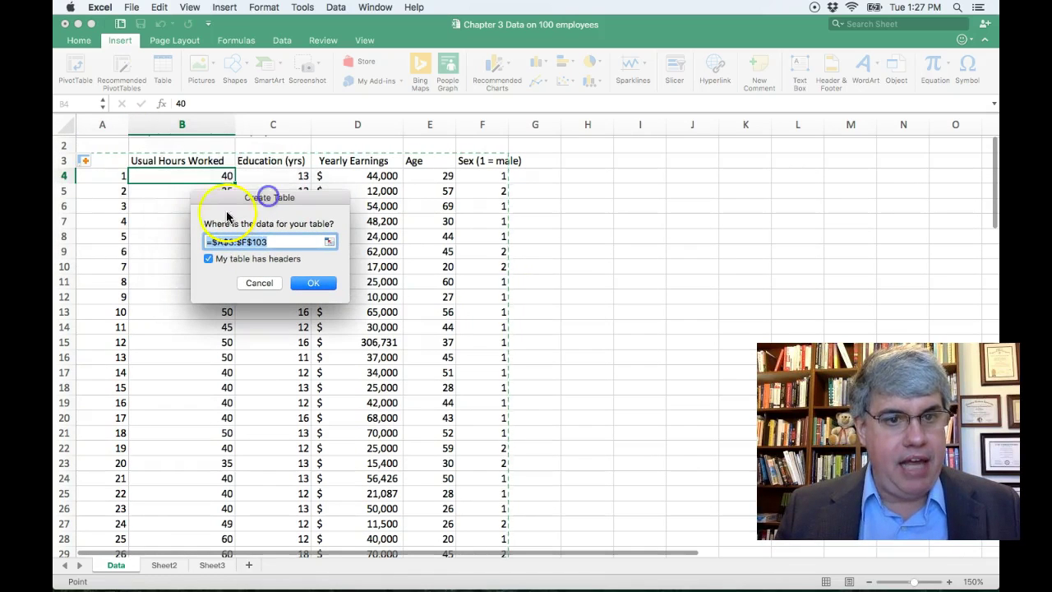
{"action": "scroll", "coordinate": [183, 204], "scroll_direction": "up", "scroll_amount": 1}
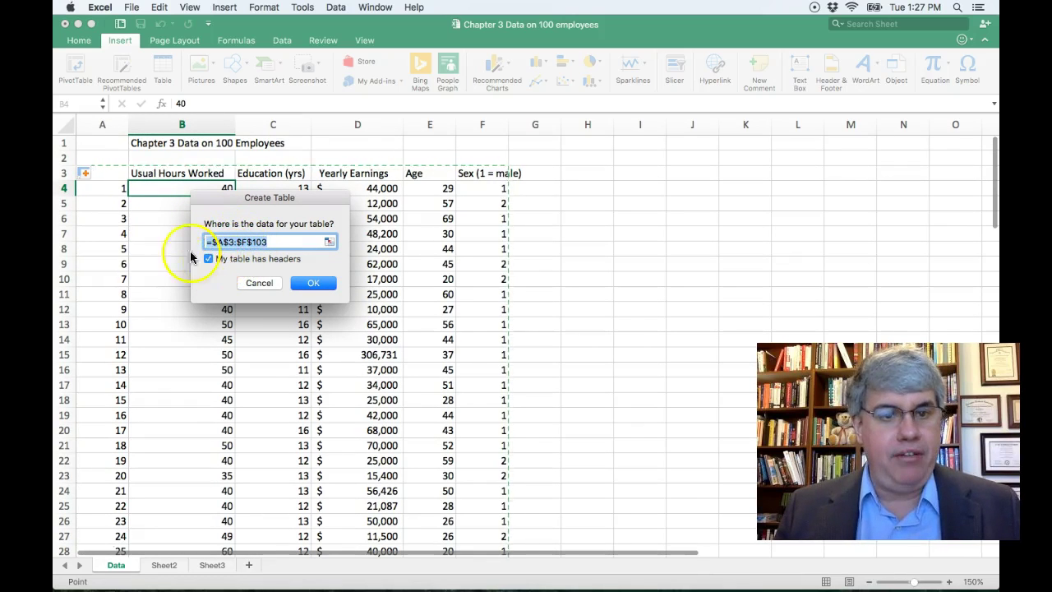
{"action": "left_click", "coordinate": [313, 284]}
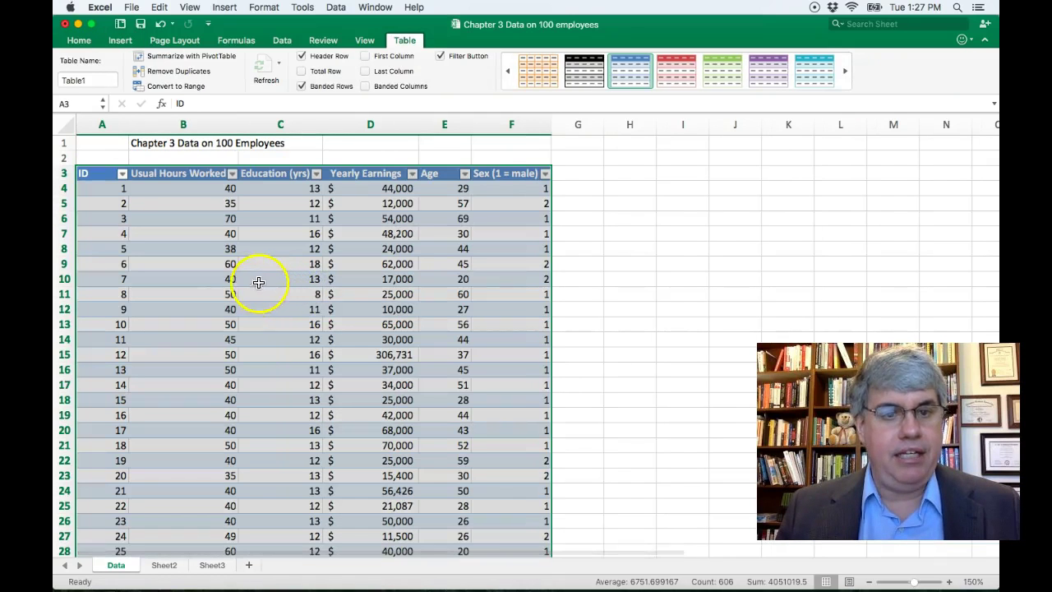
Sort the table by Age in ascending order, and re-sort it in descending order.
{"action": "left_click", "coordinate": [200, 266]}
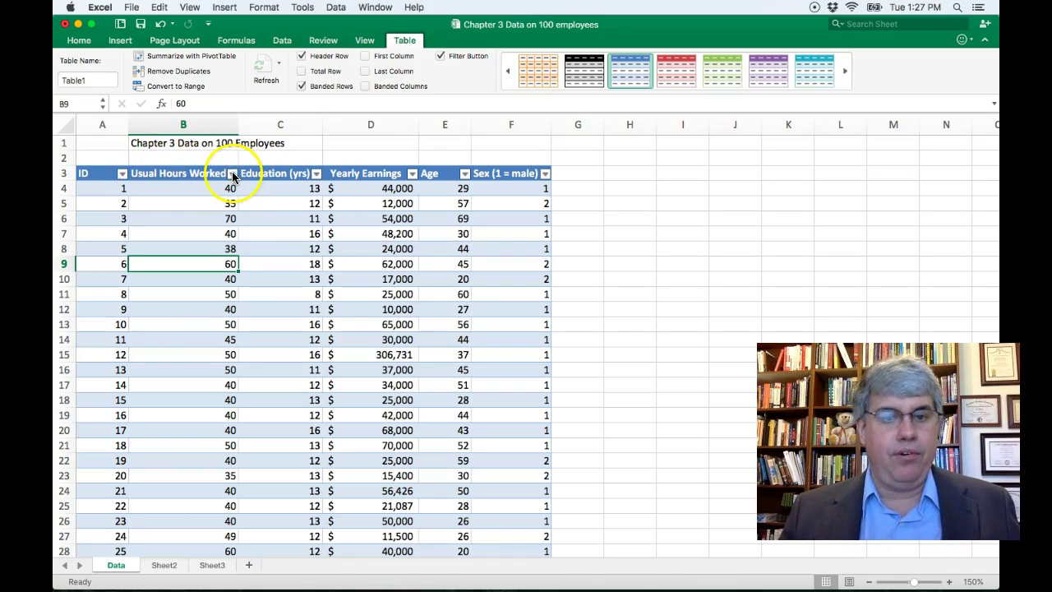
{"action": "left_click", "coordinate": [465, 175]}
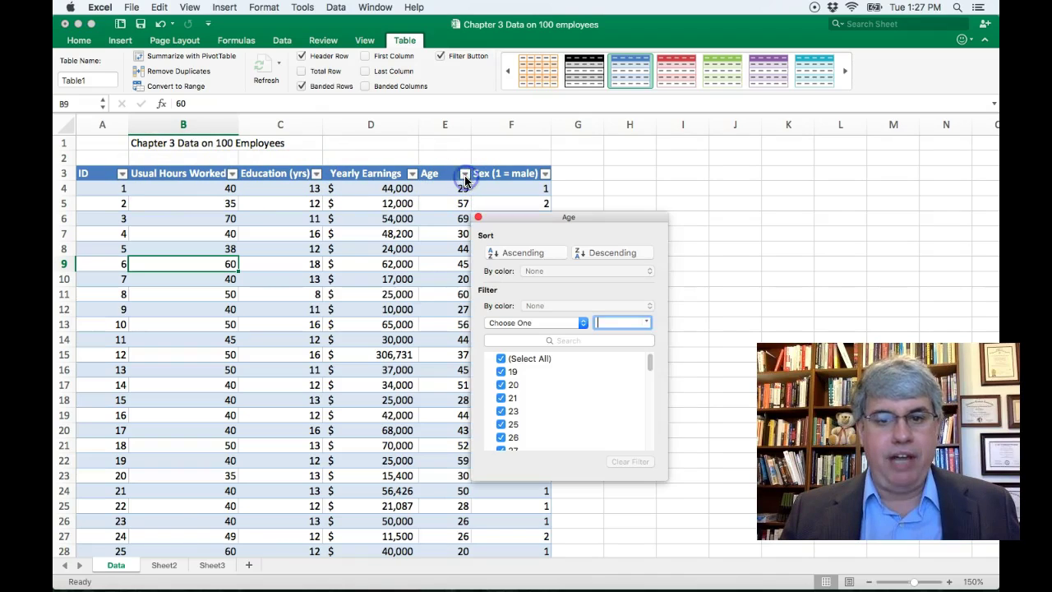
{"action": "left_click", "coordinate": [510, 254]}
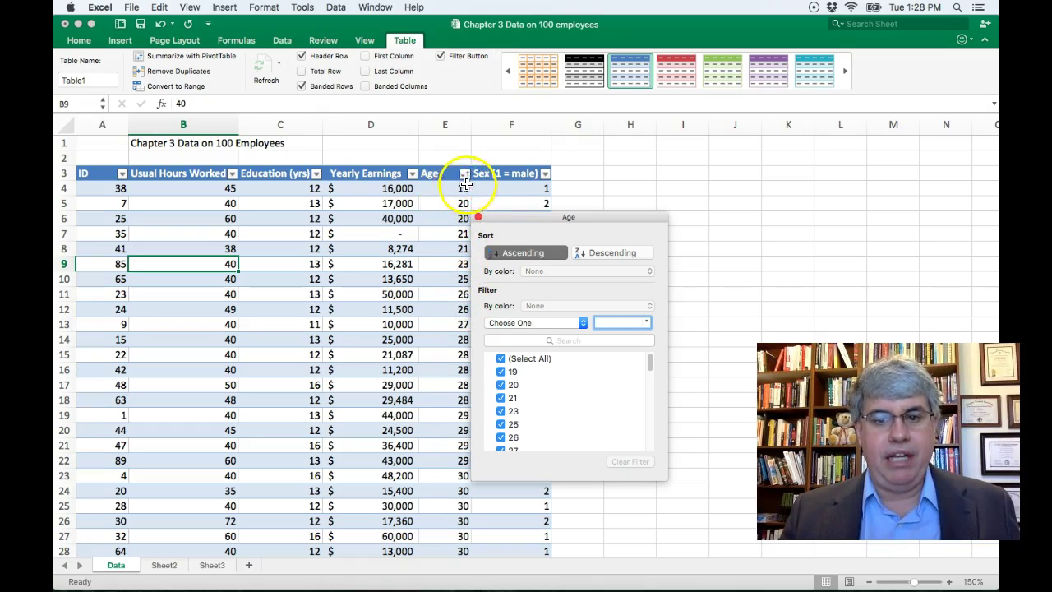
{"action": "left_click", "coordinate": [598, 250]}
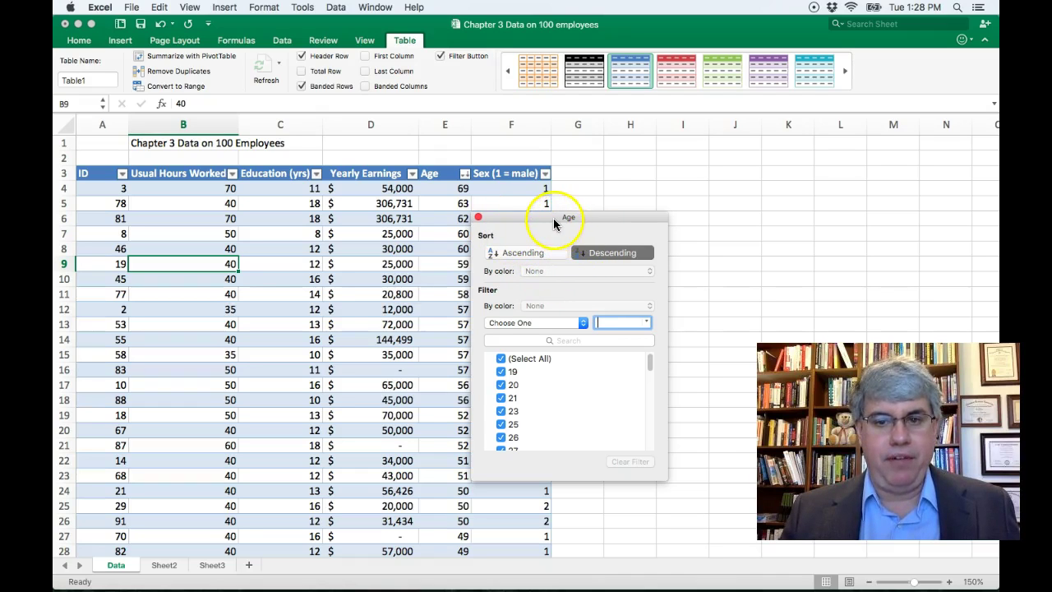
{"action": "left_click", "coordinate": [479, 218]}
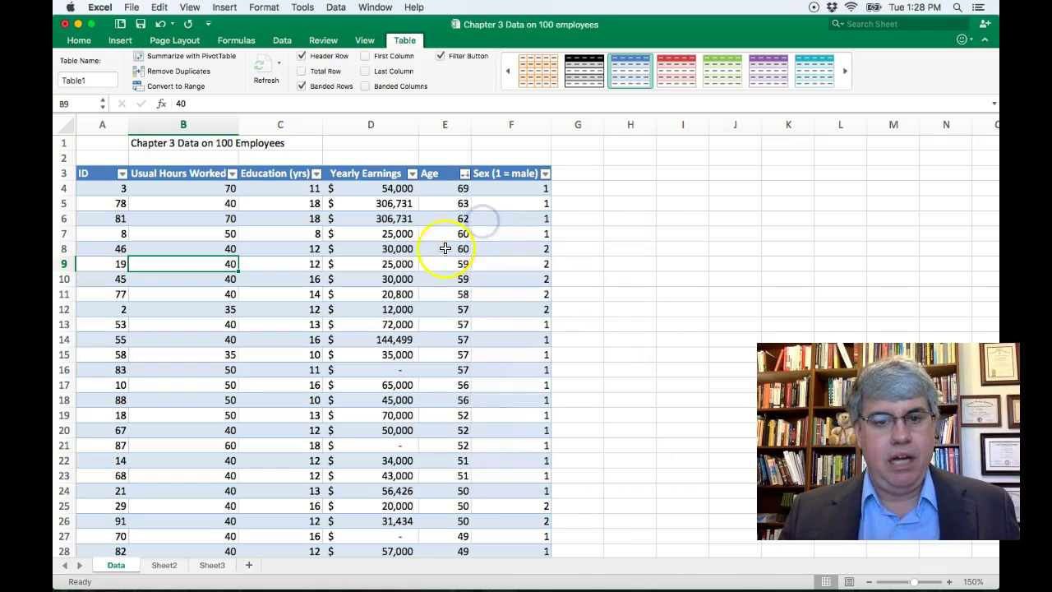